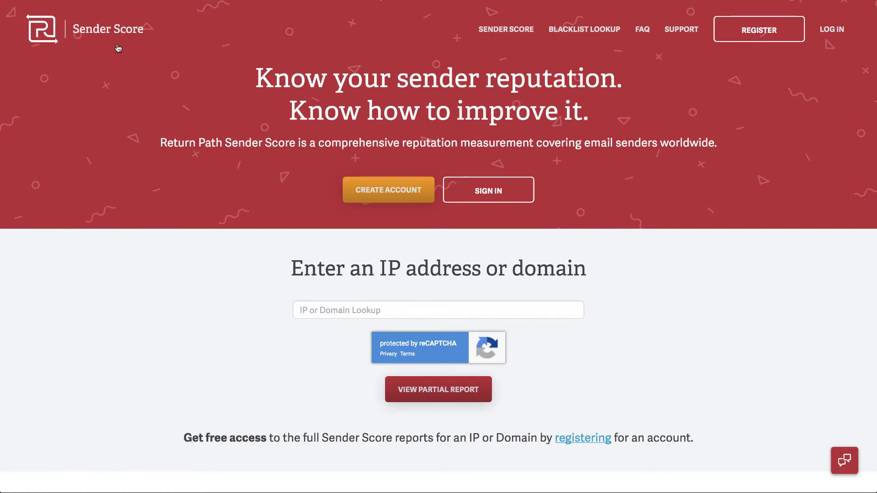
# Enter 5000fish.com in the IP or Domain Lookup field and request its partial report.
pyautogui.scroll(-2, 239, 106)
pyautogui.scroll(2, 239, 106)
pyautogui.scroll(-3, 462, 295)
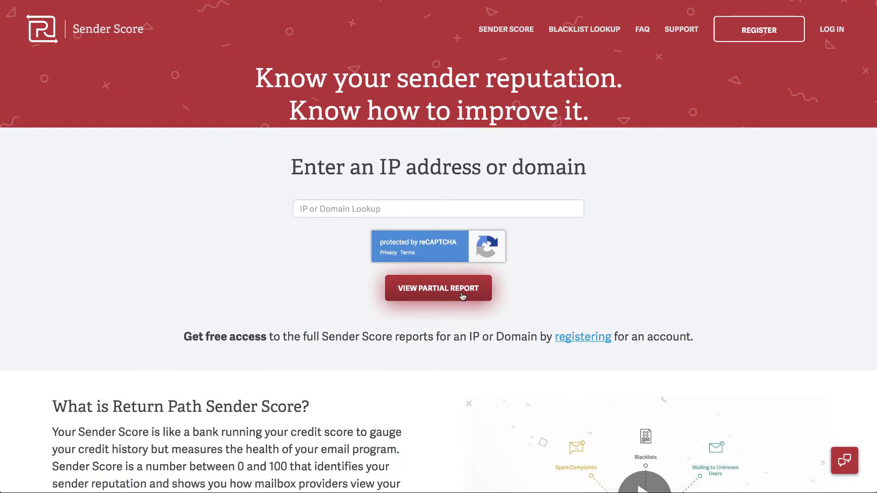
pyautogui.scroll(-8, 462, 296)
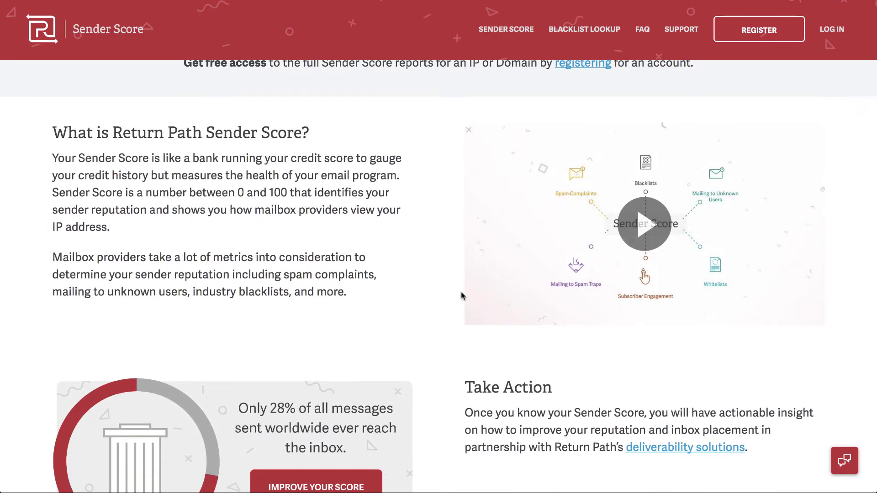
pyautogui.scroll(-4, 462, 294)
pyautogui.scroll(-3, 462, 295)
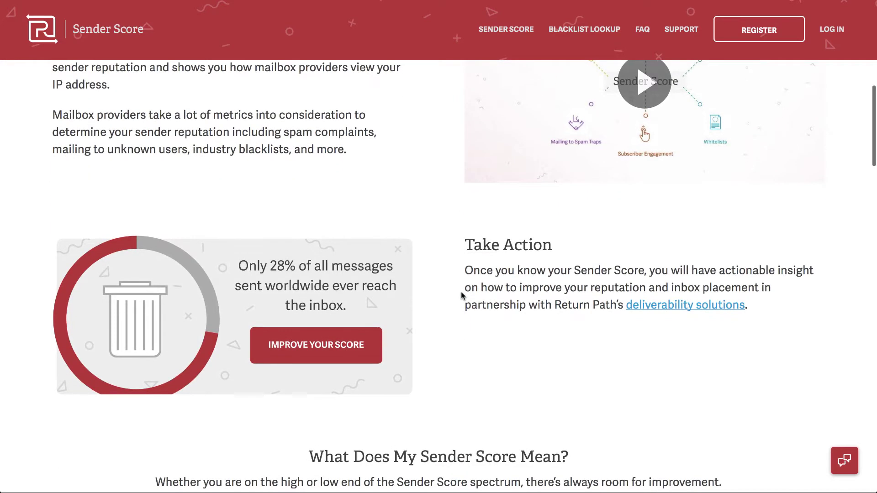
pyautogui.scroll(-2, 461, 296)
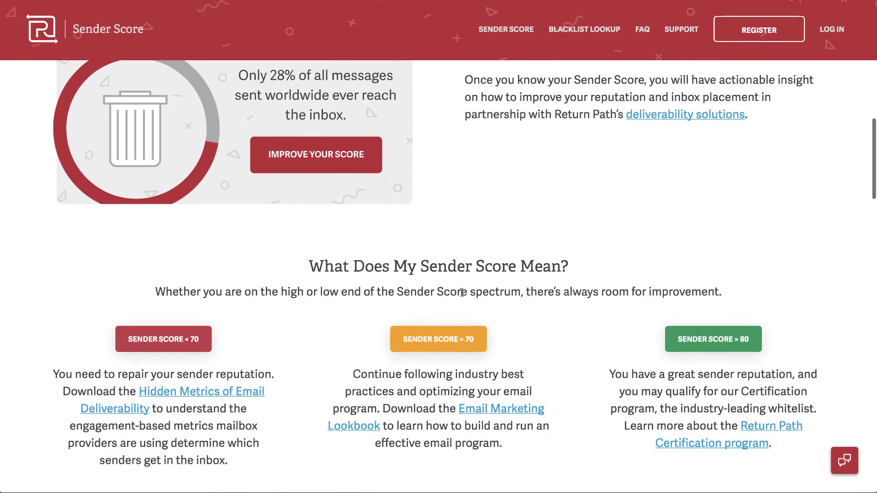
pyautogui.scroll(-2, 462, 293)
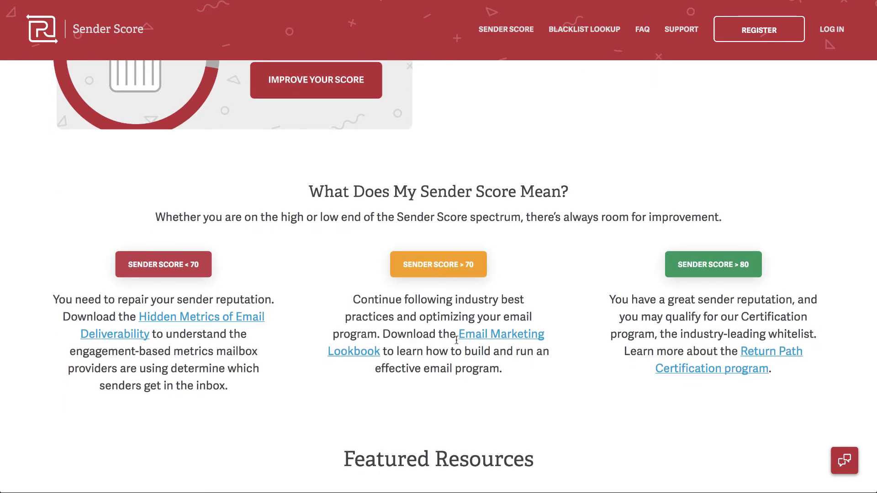
pyautogui.scroll(12, 457, 340)
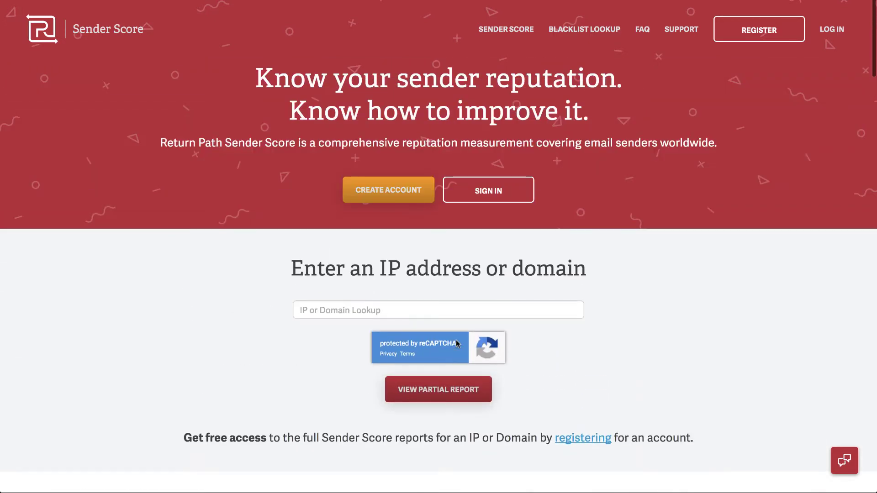
pyautogui.click(434, 310)
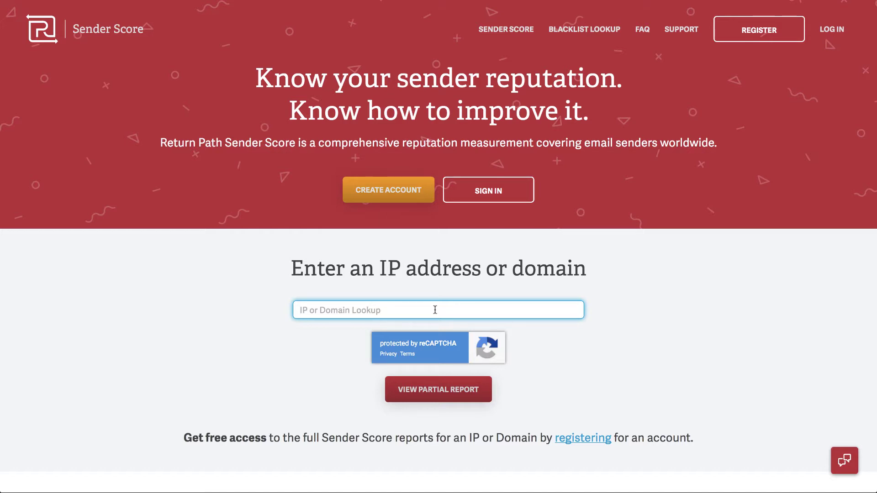
pyautogui.write('5000fish.com')
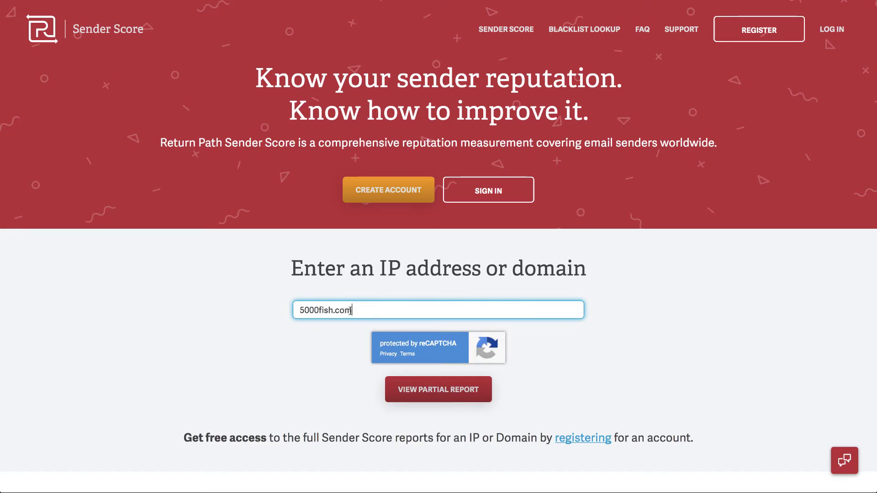
pyautogui.click(437, 391)
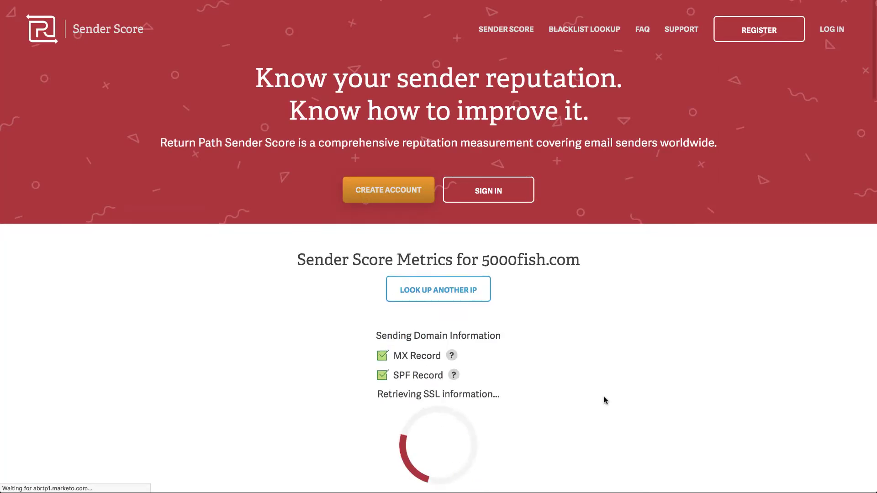
pyautogui.scroll(-2, 604, 400)
pyautogui.scroll(-2, 420, 276)
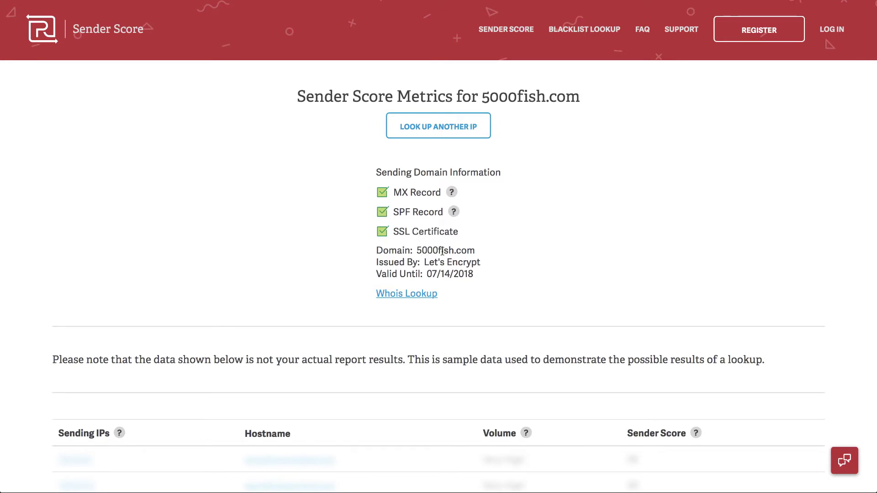
pyautogui.scroll(-5, 443, 251)
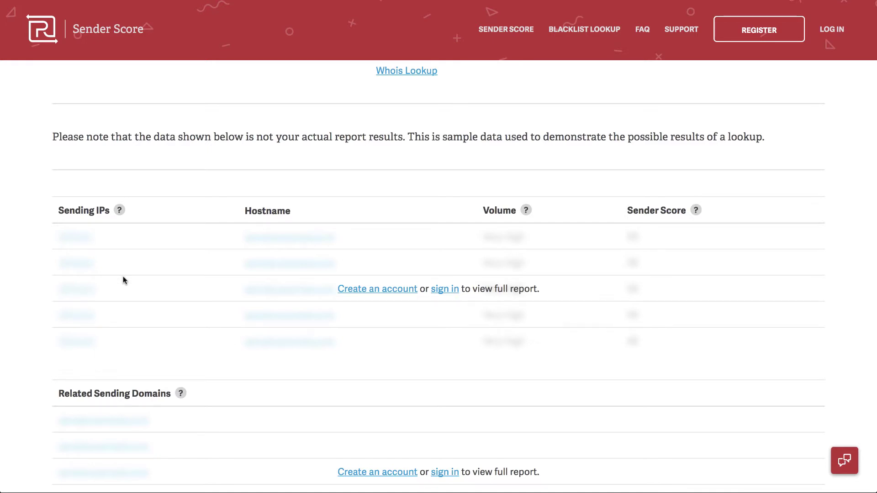
pyautogui.scroll(-2, 191, 294)
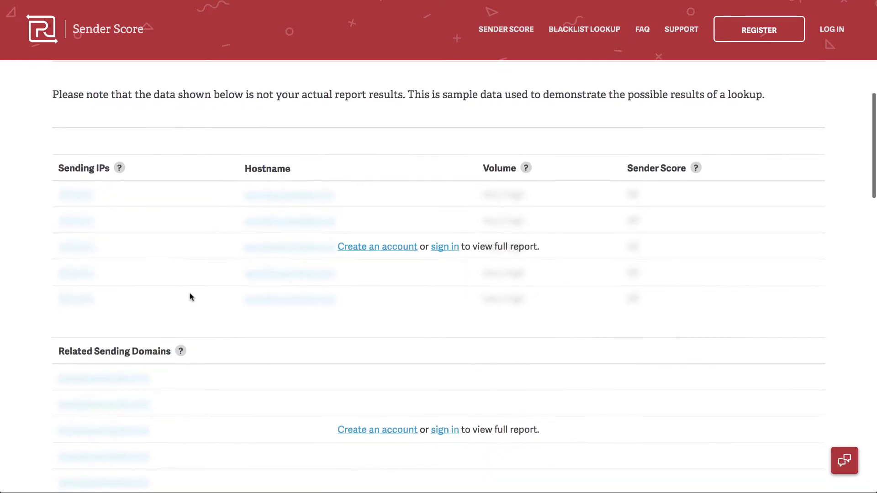
pyautogui.scroll(-3, 190, 296)
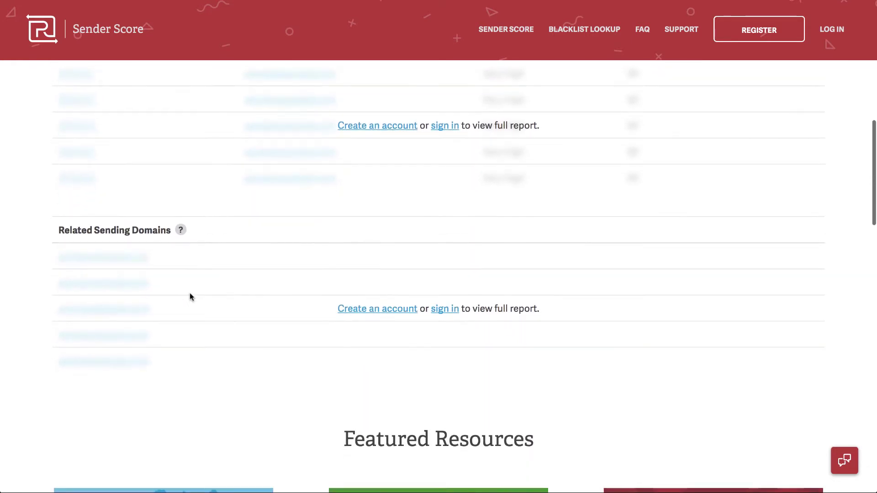
pyautogui.scroll(4, 193, 239)
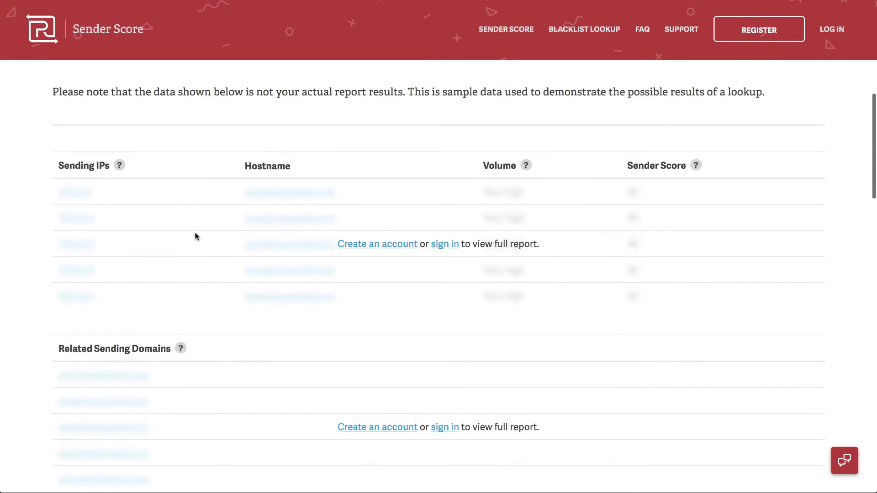
pyautogui.scroll(-1, 202, 235)
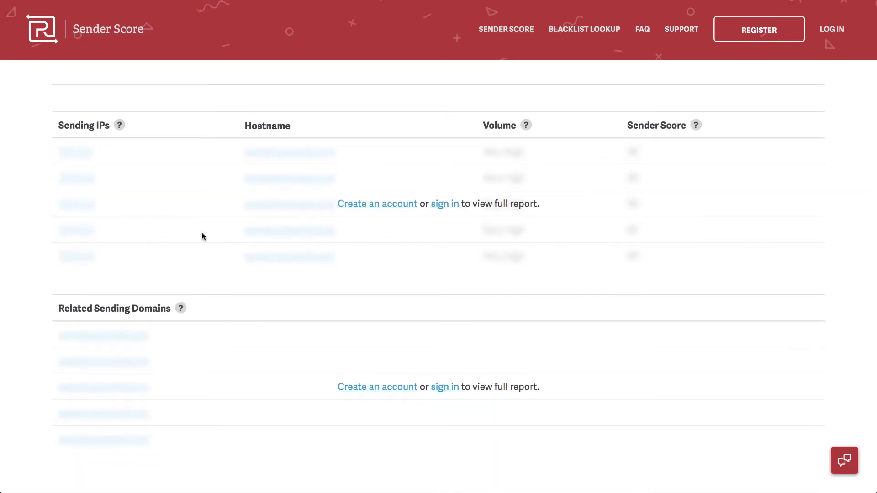
pyautogui.scroll(-1, 202, 236)
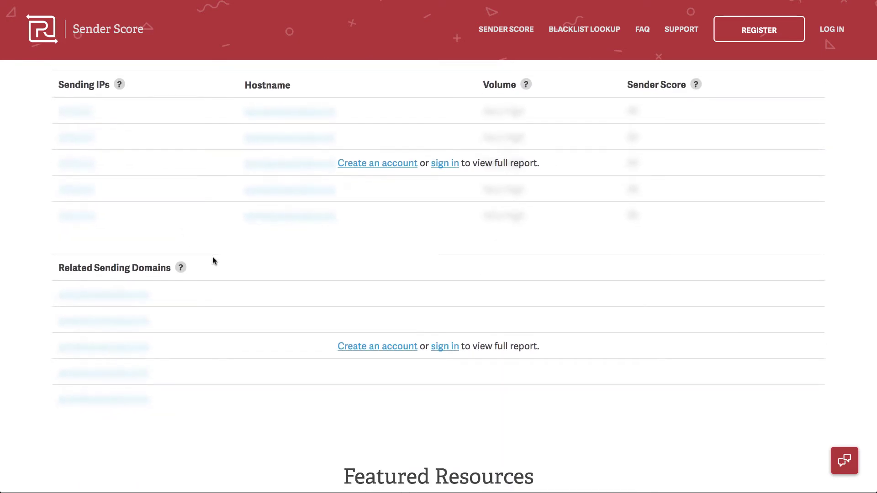
pyautogui.scroll(1, 213, 260)
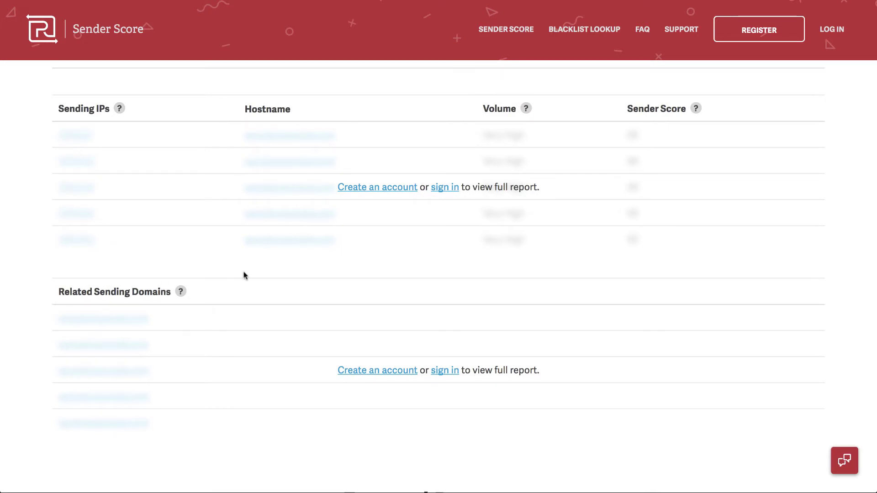
# Go to account registration and enter the new account password.
pyautogui.click(386, 188)
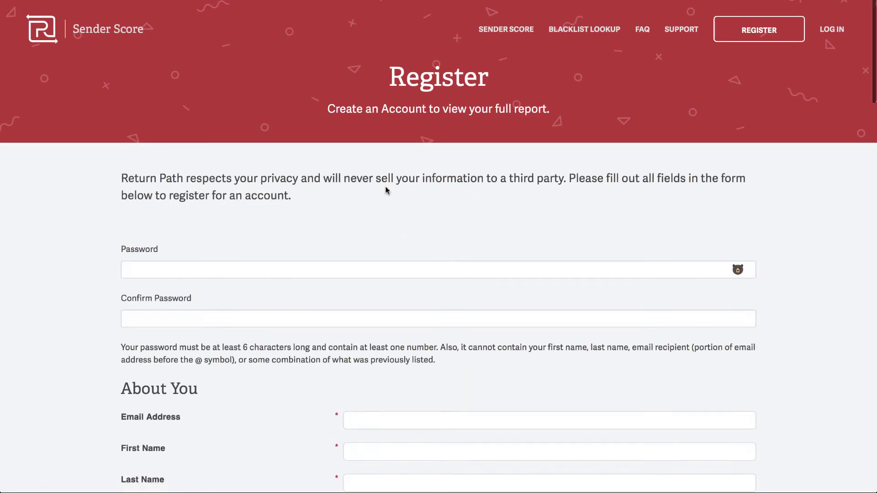
pyautogui.scroll(-2, 372, 248)
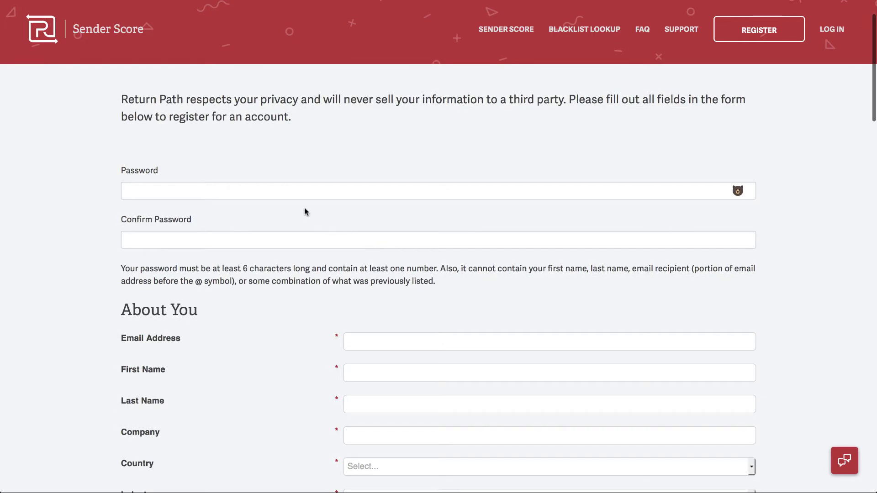
pyautogui.click(291, 191)
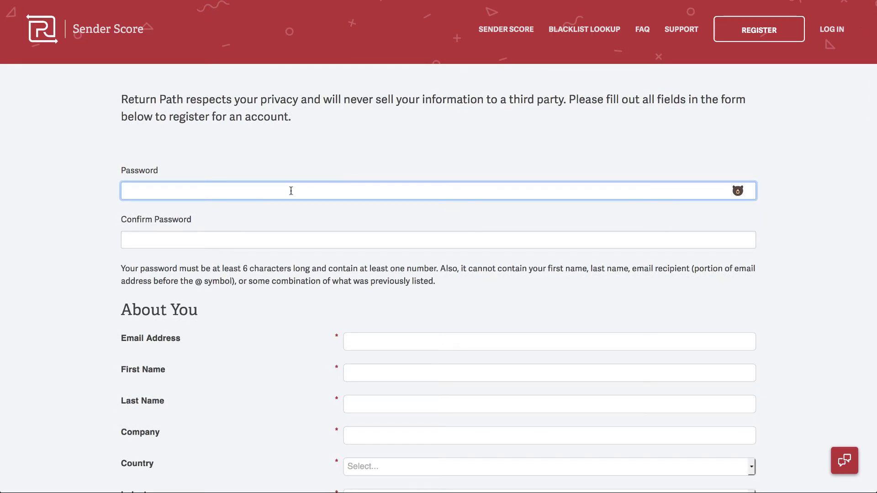
pyautogui.write('•••')
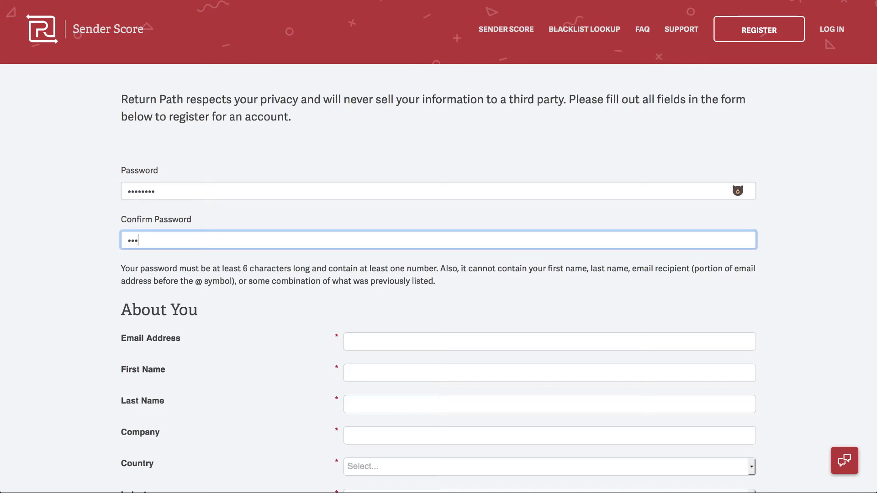
pyautogui.write('•••••••')
pyautogui.scroll(-5, 327, 239)
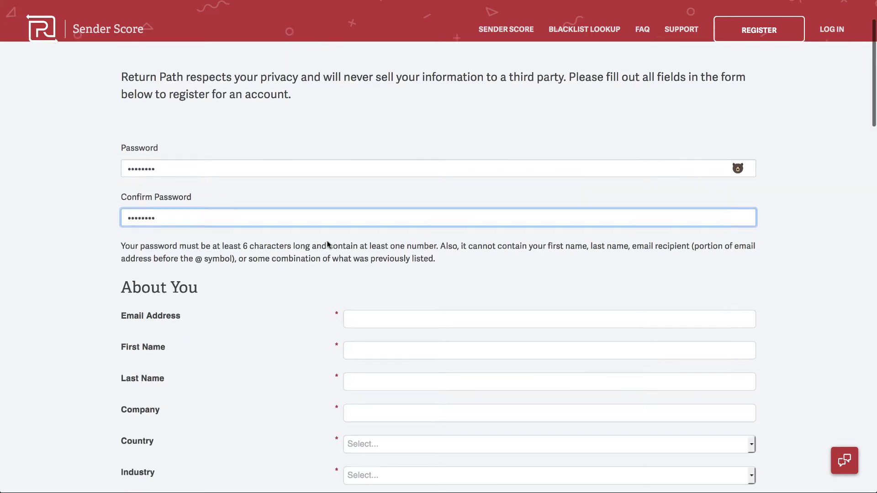
# Fill in the account e-mail, first and last name, and company '5000fish, Inc.'.
pyautogui.click(360, 175)
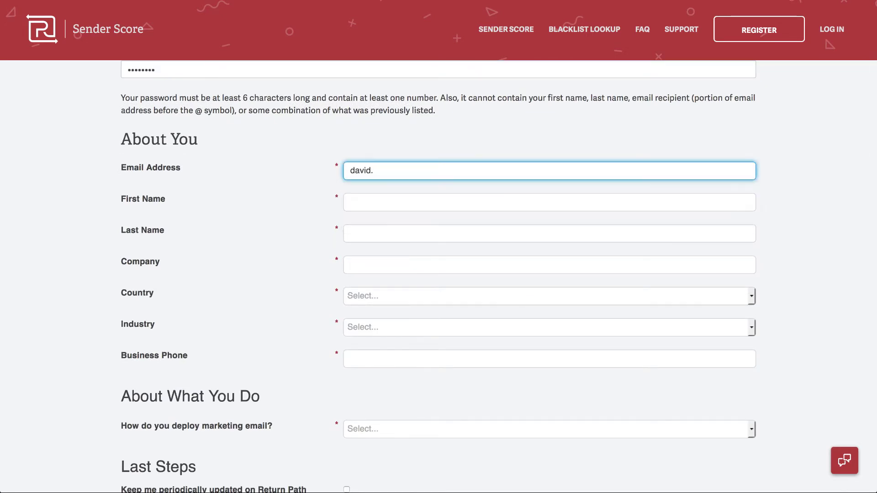
pyautogui.press('Tab')
pyautogui.press('Tab')
pyautogui.press('Tab')
pyautogui.write('5000fish, Inc.')
# Set country to United States, state to Nevada and industry to Software & Internet.
pyautogui.click(367, 302)
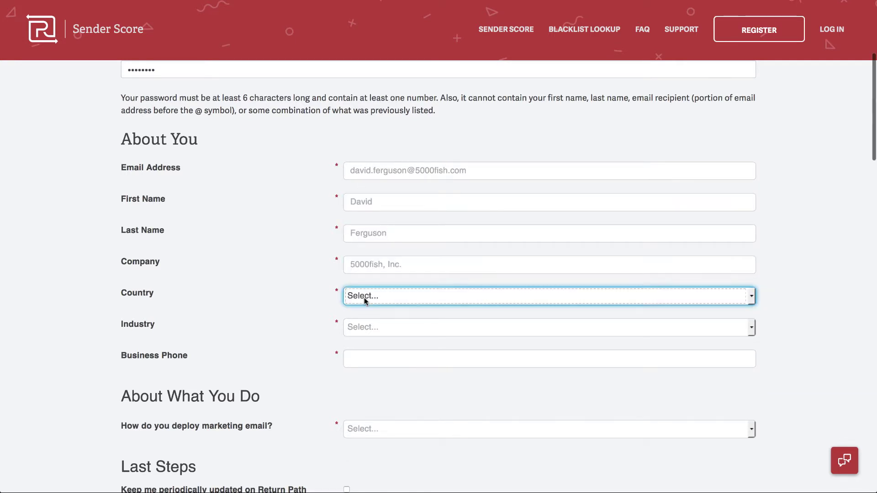
pyautogui.click(388, 301)
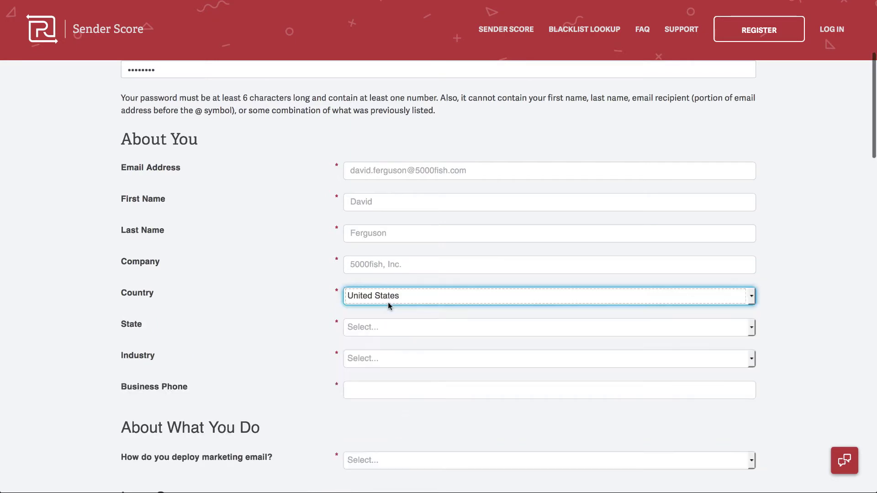
pyautogui.scroll(-2, 401, 336)
pyautogui.click(385, 276)
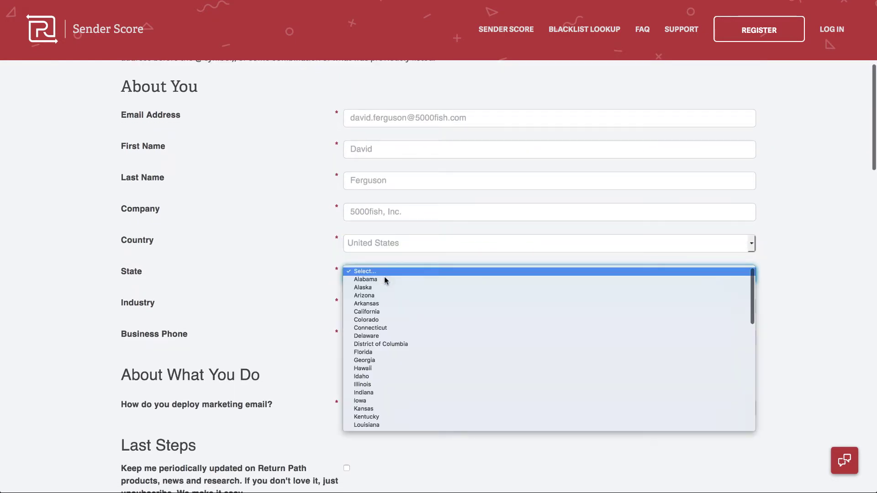
pyautogui.scroll(-5, 377, 389)
pyautogui.scroll(-4, 377, 389)
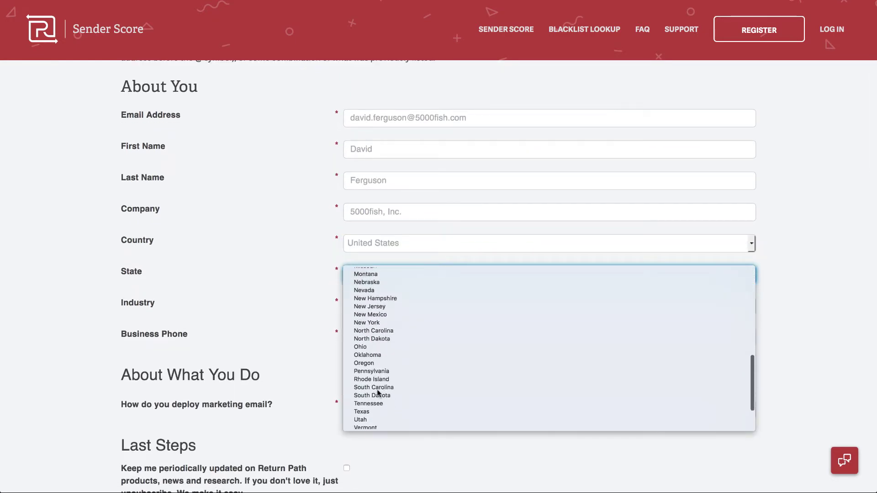
pyautogui.scroll(2, 377, 393)
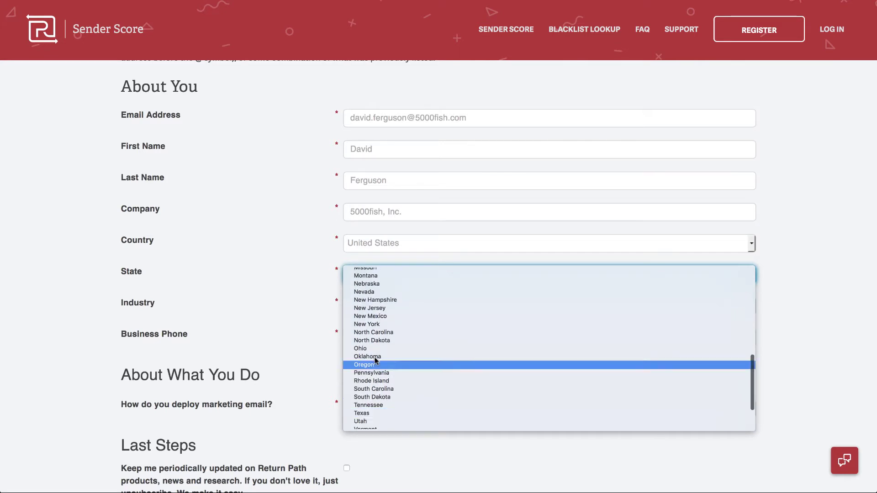
pyautogui.click(371, 293)
pyautogui.click(373, 305)
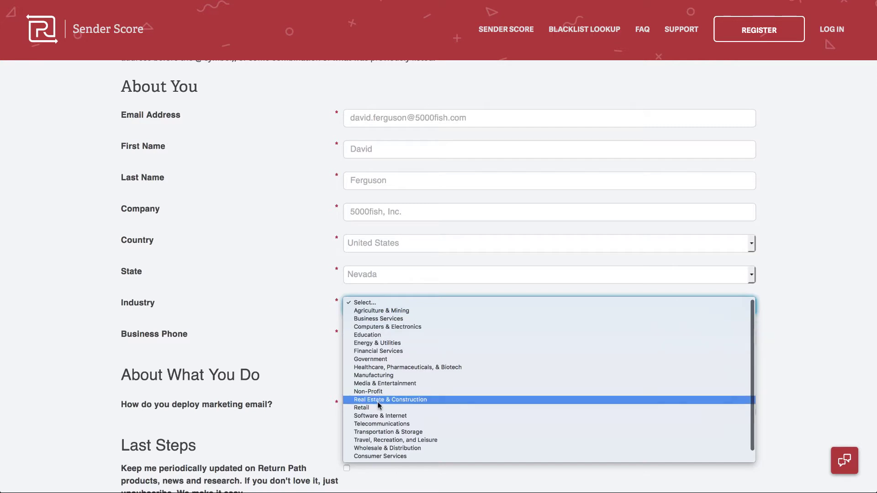
pyautogui.click(378, 416)
# Enter the business phone, answer Don't Know on marketing email, pass reCAPTCHA and submit.
pyautogui.click(399, 342)
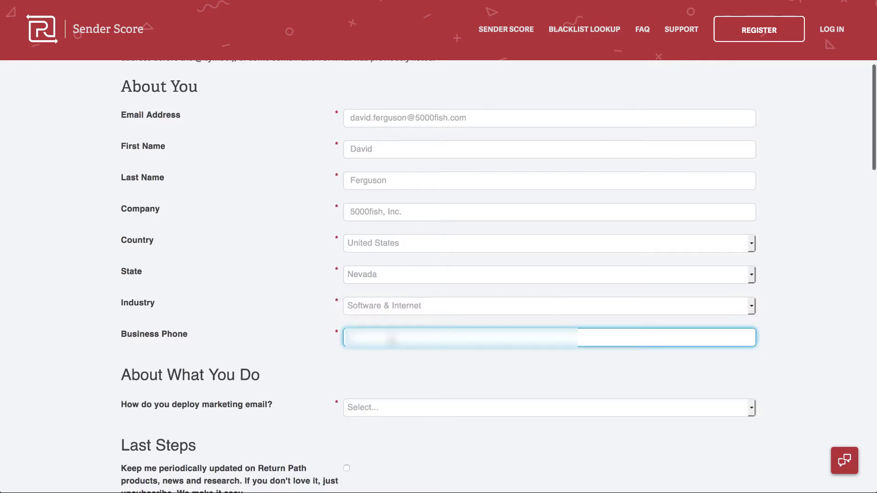
pyautogui.write('7025551234')
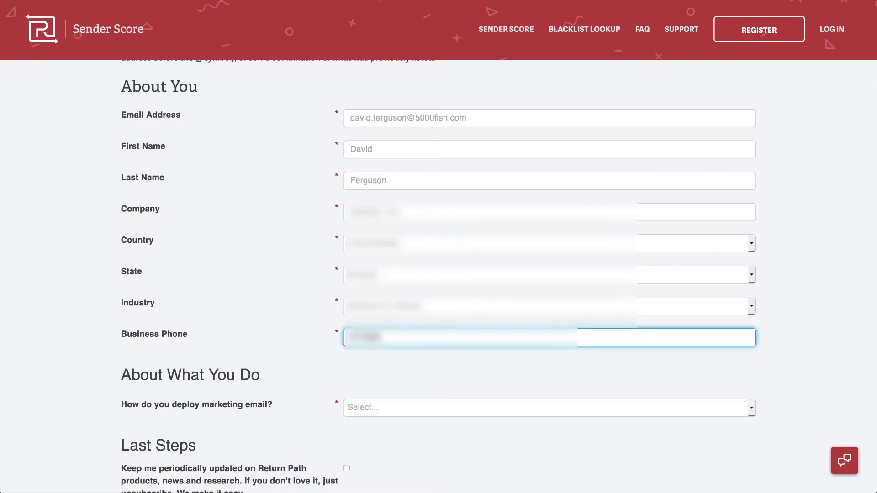
pyautogui.scroll(-3, 382, 386)
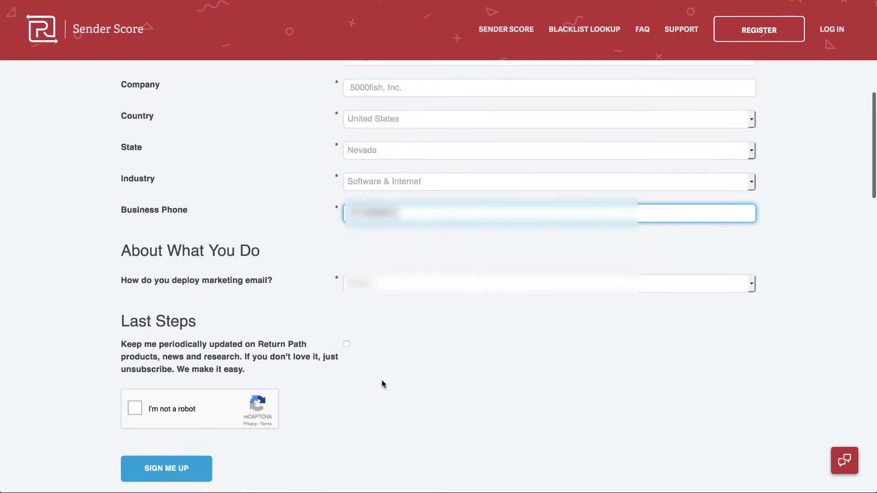
pyautogui.click(372, 274)
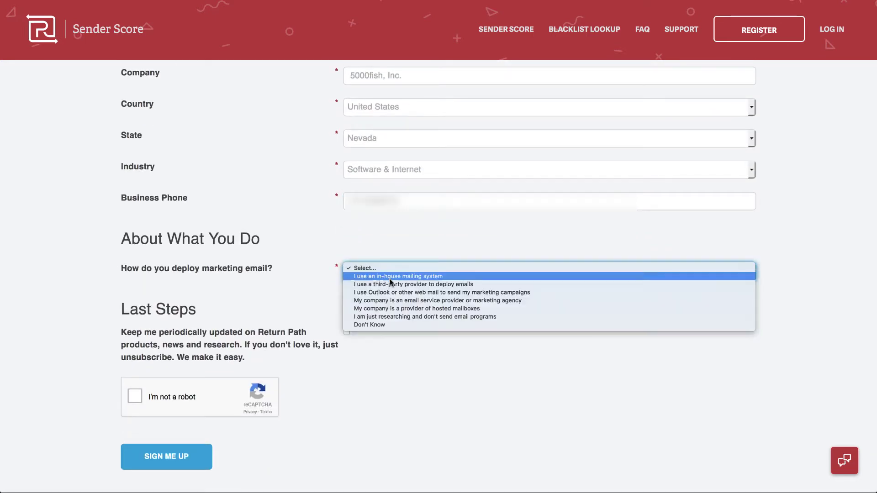
pyautogui.click(386, 325)
pyautogui.click(138, 394)
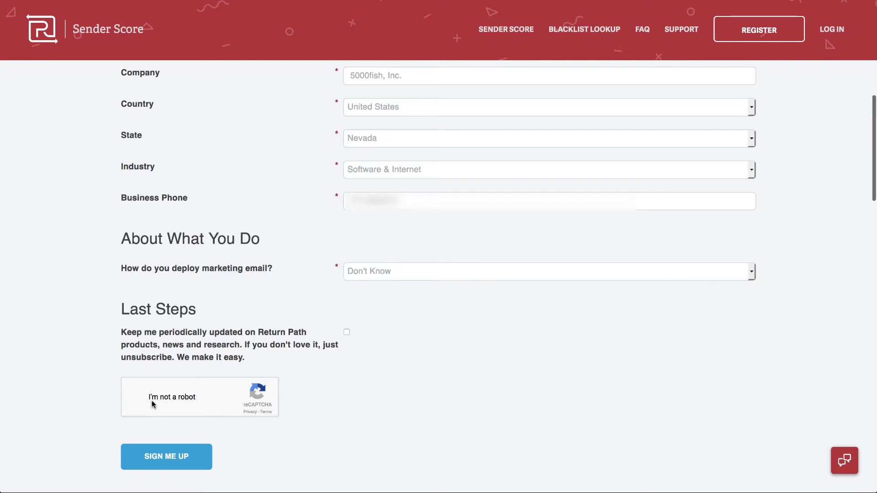
pyautogui.click(182, 456)
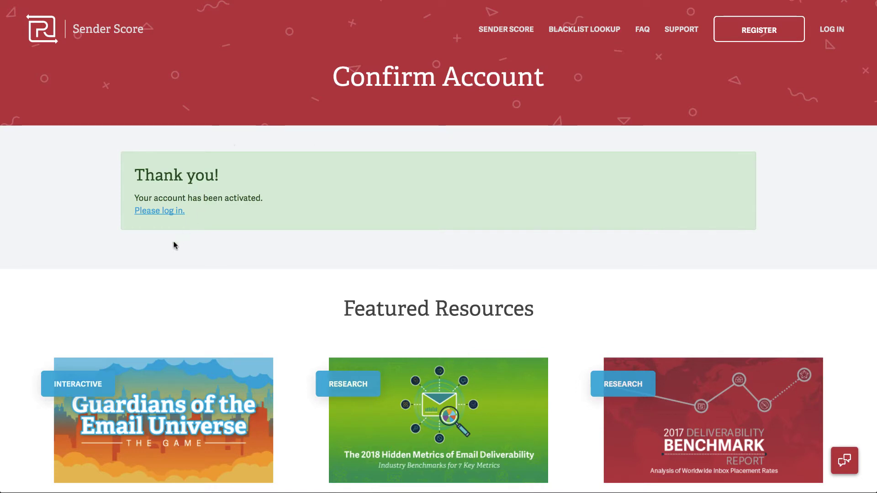
# Sign in with the new account's e-mail and password, with Remember me ticked.
pyautogui.click(321, 201)
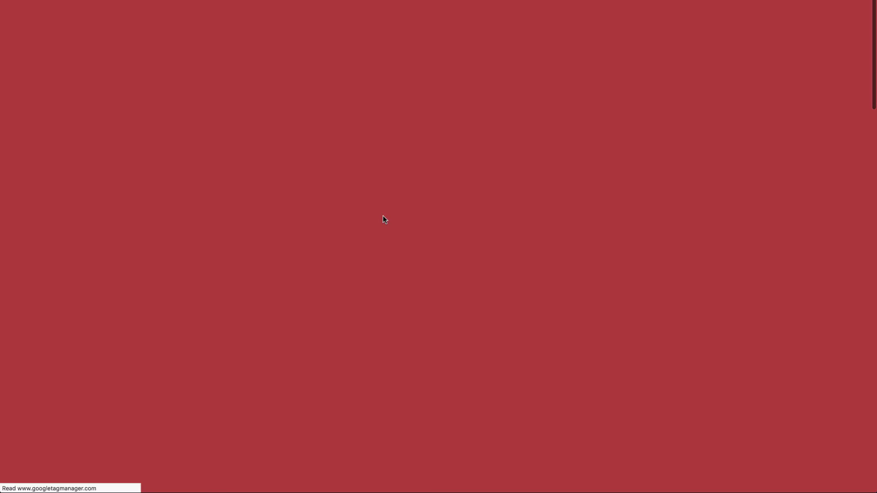
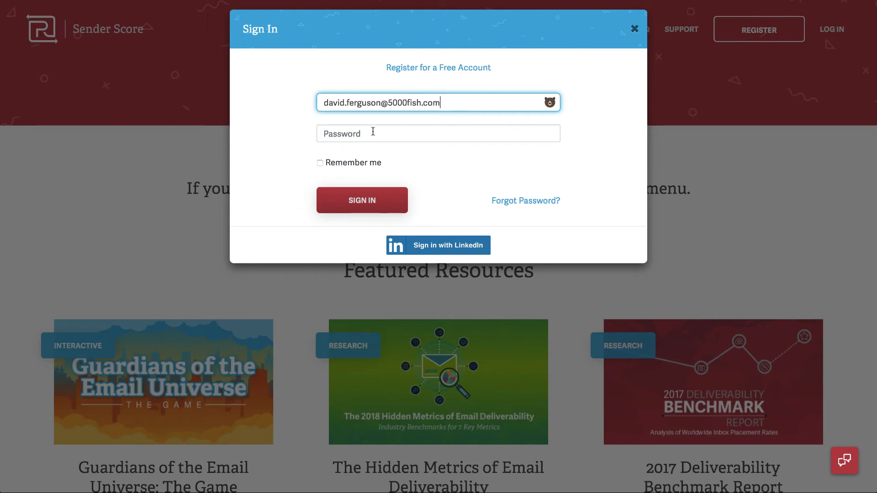
pyautogui.click(373, 132)
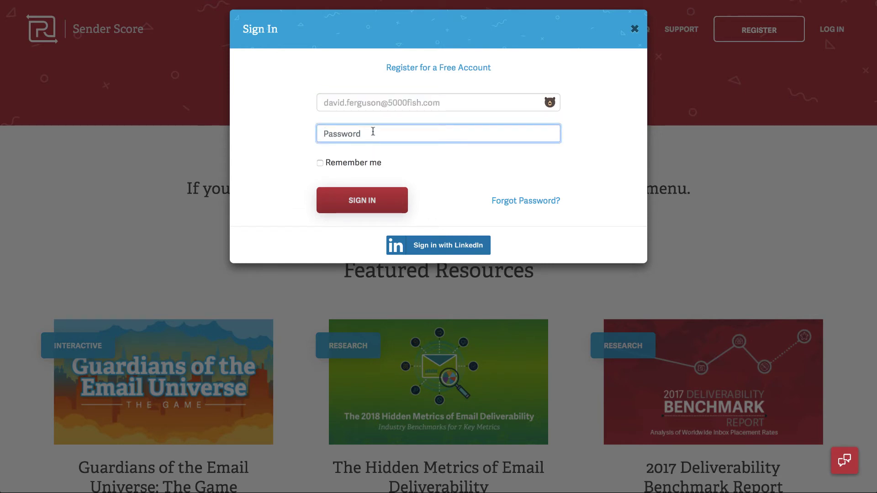
pyautogui.write('*')
pyautogui.click(321, 163)
pyautogui.click(356, 201)
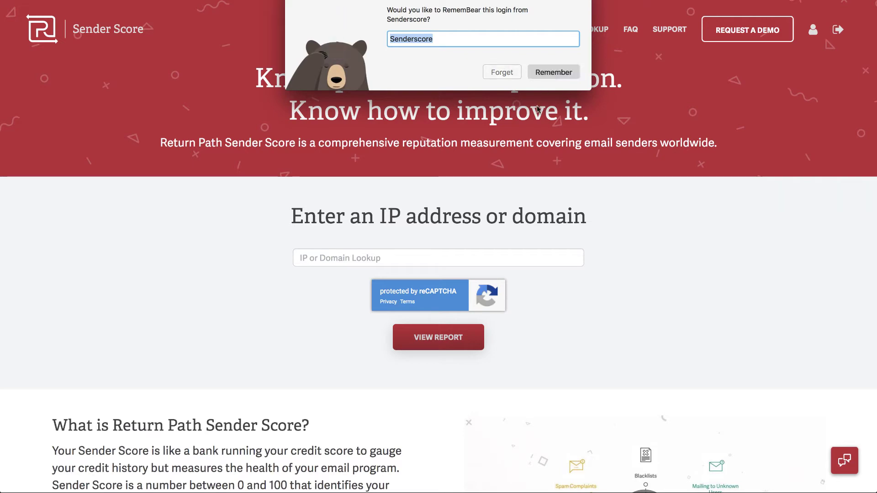
# Save the Sender Score login in the RememBear password manager.
pyautogui.click(548, 73)
pyautogui.scroll(-4, 429, 255)
pyautogui.scroll(4, 429, 255)
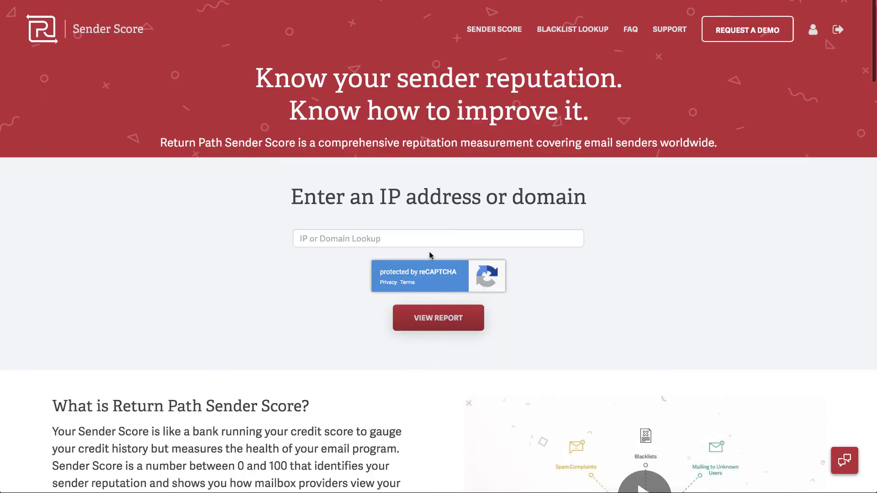
# Look up the suggested domain 5000fish.com and view its report.
pyautogui.click(369, 238)
pyautogui.write('5000fish.com')
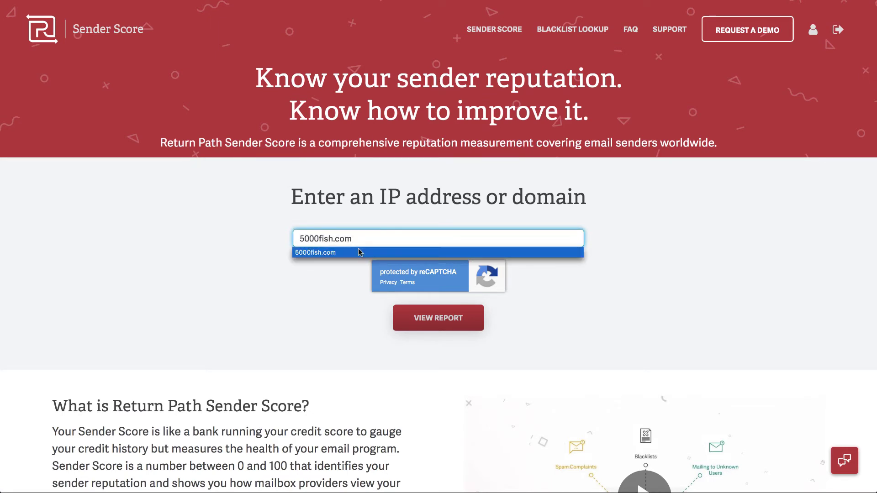
pyautogui.click(359, 252)
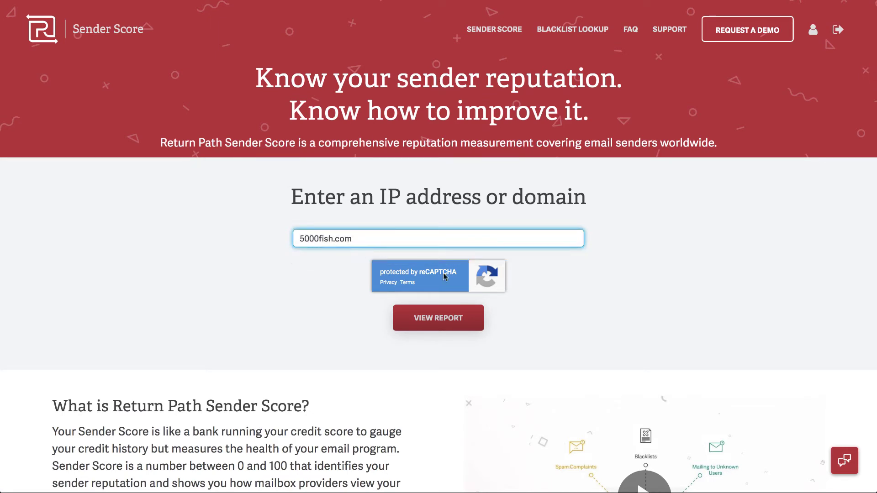
pyautogui.click(444, 321)
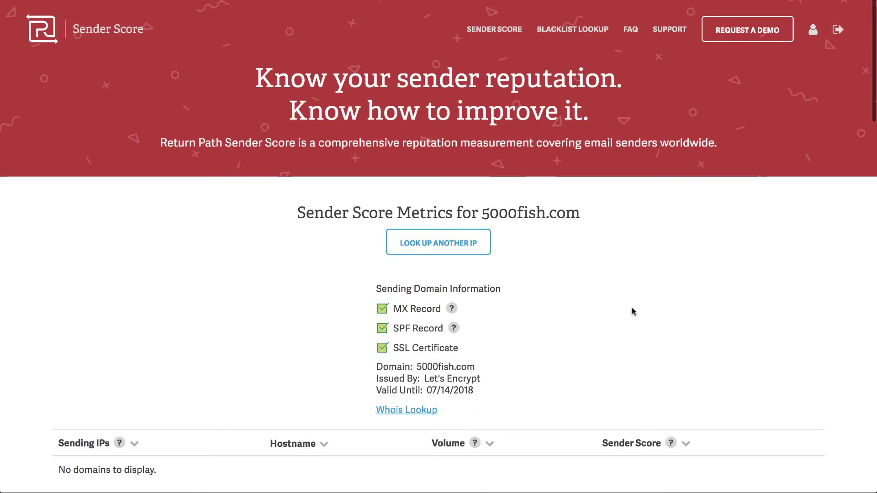
# Review the 5000fish.com report, then return to the form to look up another IP.
pyautogui.scroll(-3, 632, 311)
pyautogui.scroll(-3, 631, 311)
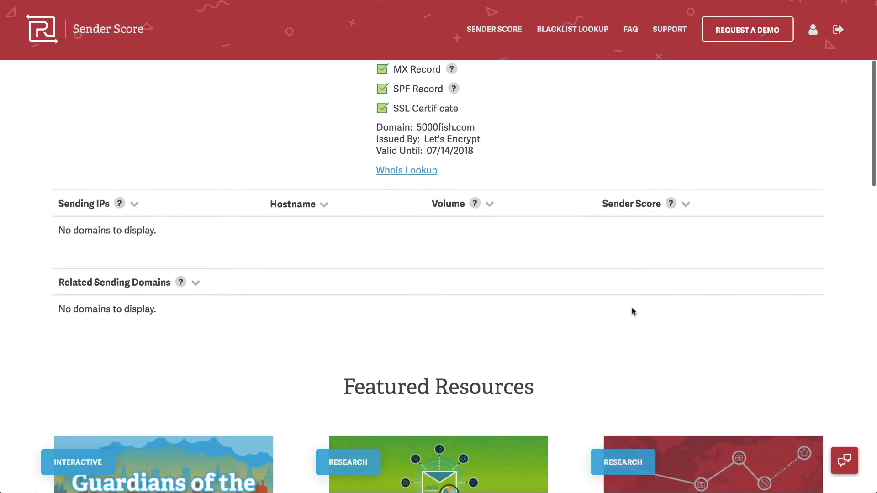
pyautogui.scroll(1, 366, 252)
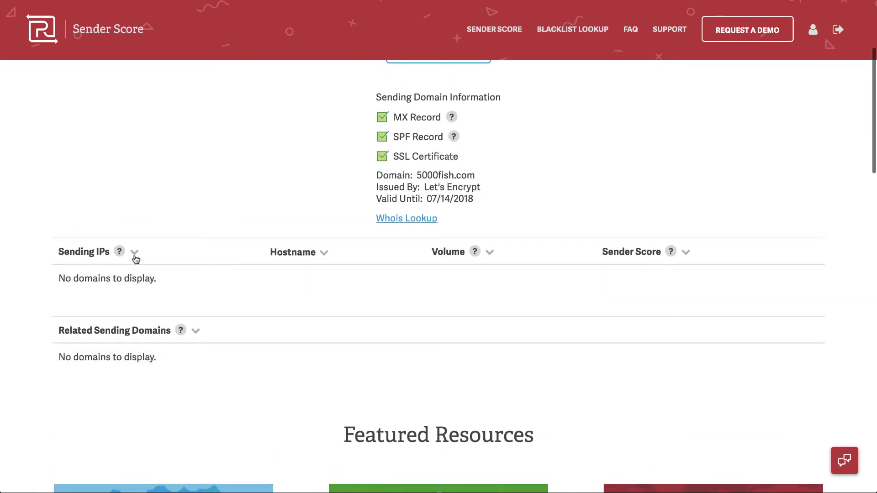
pyautogui.scroll(1, 224, 381)
pyautogui.scroll(2, 224, 383)
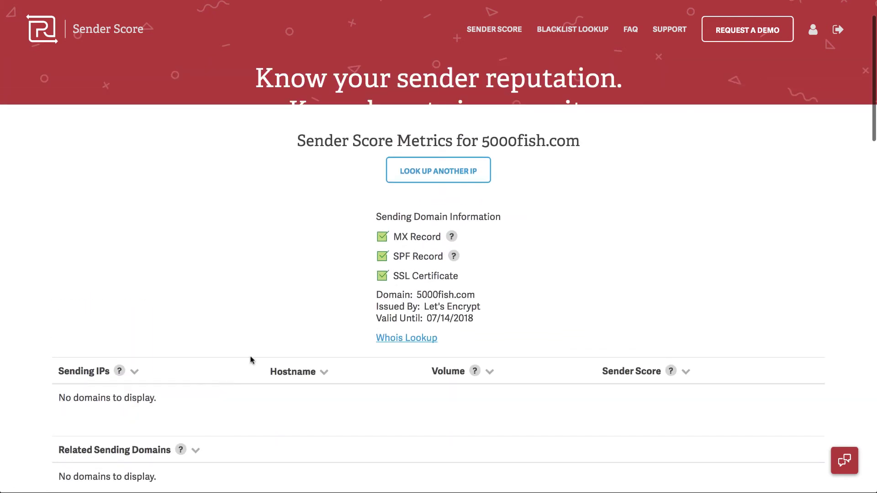
pyautogui.click(449, 244)
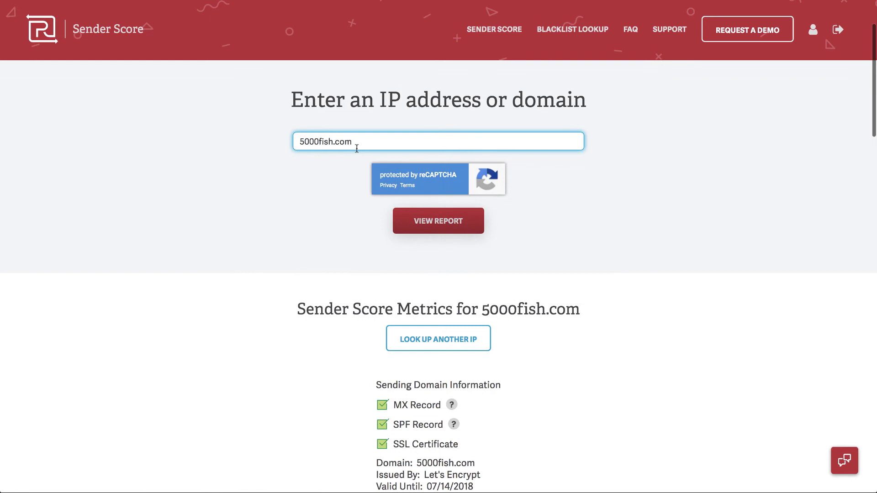
pyautogui.moveTo(357, 148); pyautogui.dragTo(287, 142)
pyautogui.write('techsmartboss.com')
pyautogui.click(434, 221)
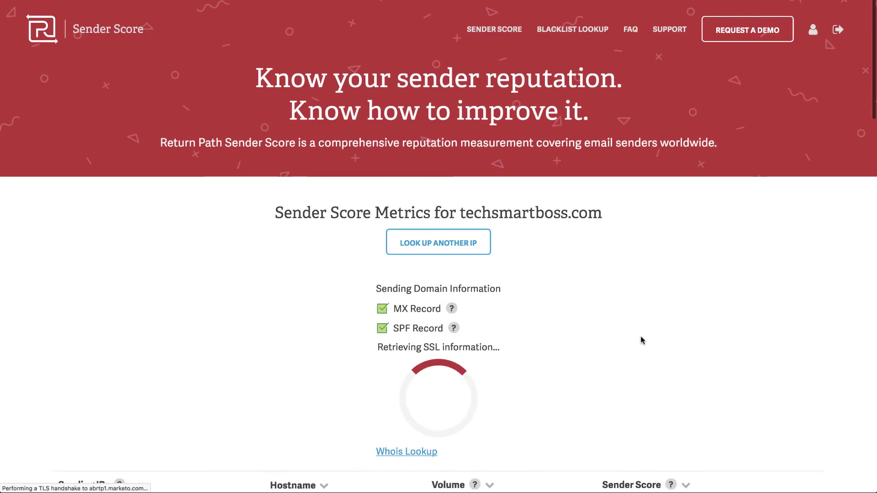
pyautogui.scroll(-5, 642, 340)
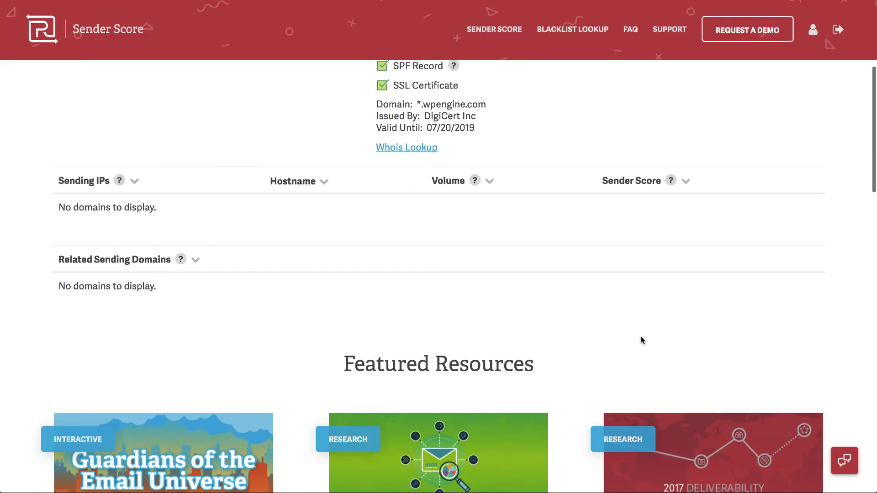
pyautogui.scroll(-10, 641, 340)
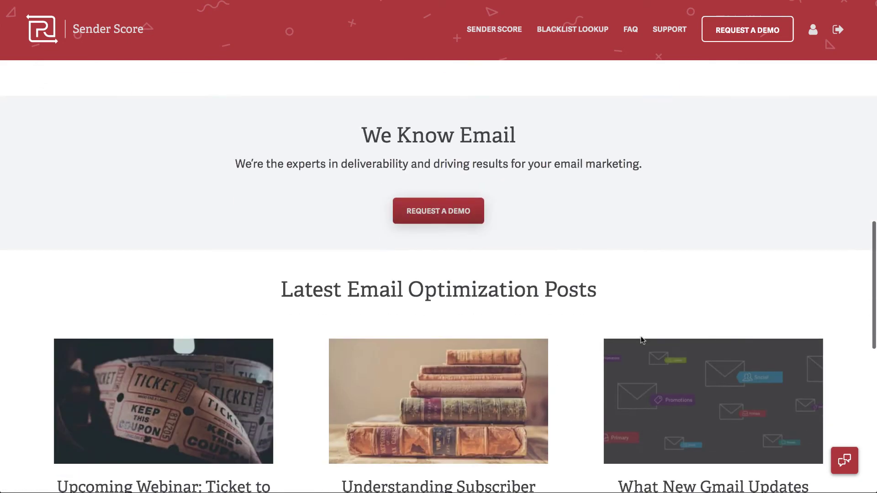
pyautogui.scroll(-5, 642, 341)
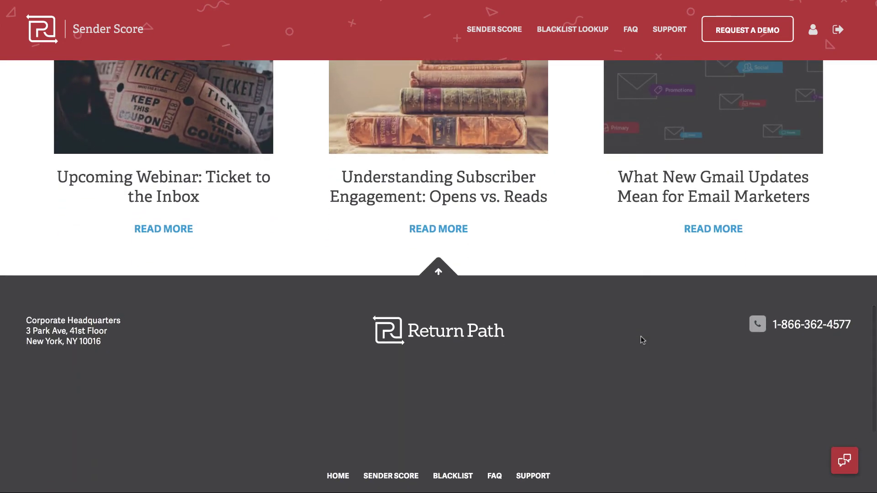
pyautogui.scroll(15, 642, 341)
pyautogui.scroll(8, 600, 201)
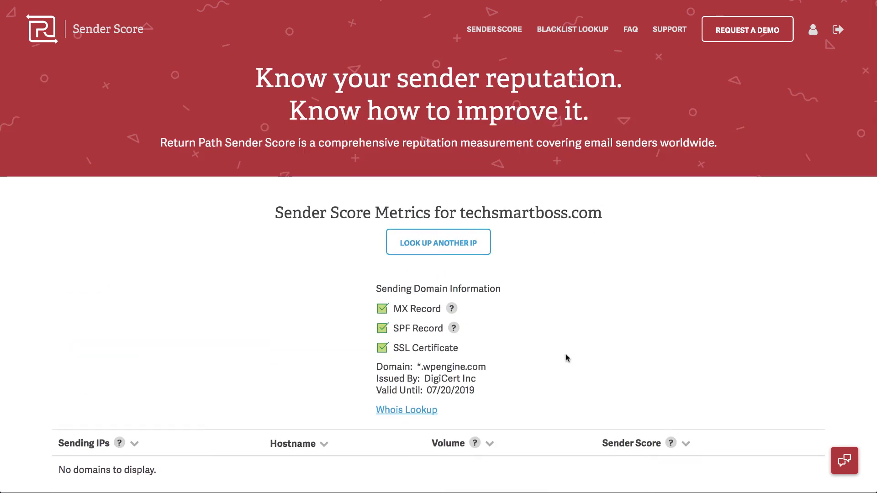
pyautogui.scroll(-2, 567, 358)
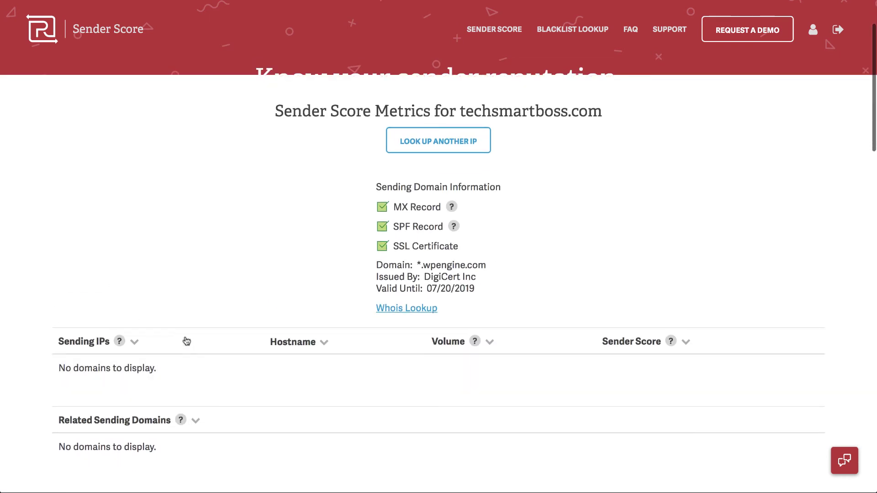
pyautogui.scroll(2, 182, 327)
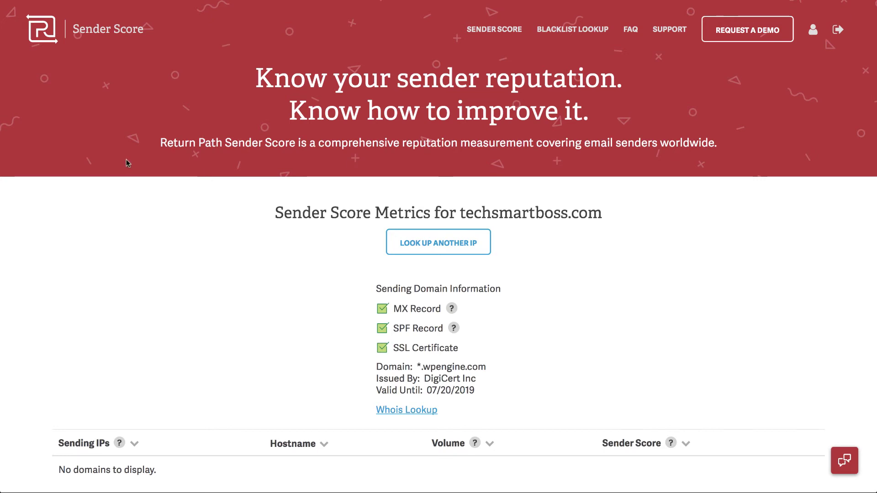
# Replace techsmartboss.com with the pasted IP 209.85.220.182 and view its report.
pyautogui.click(439, 247)
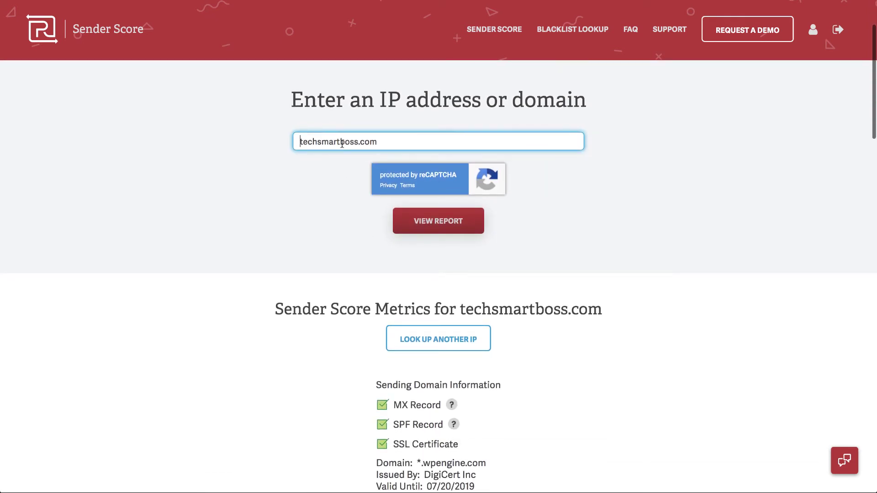
pyautogui.moveTo(385, 141); pyautogui.dragTo(267, 131)
pyautogui.press('BackSpace')
pyautogui.write('209.85.220.182')
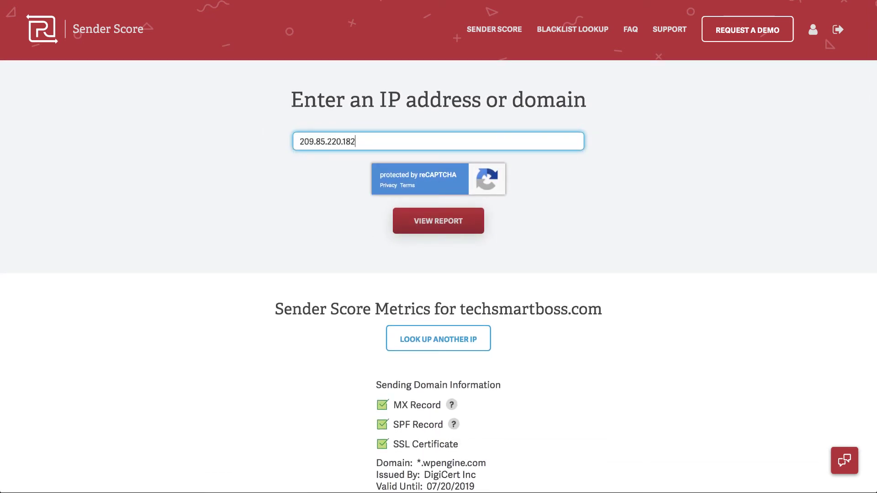
pyautogui.click(413, 233)
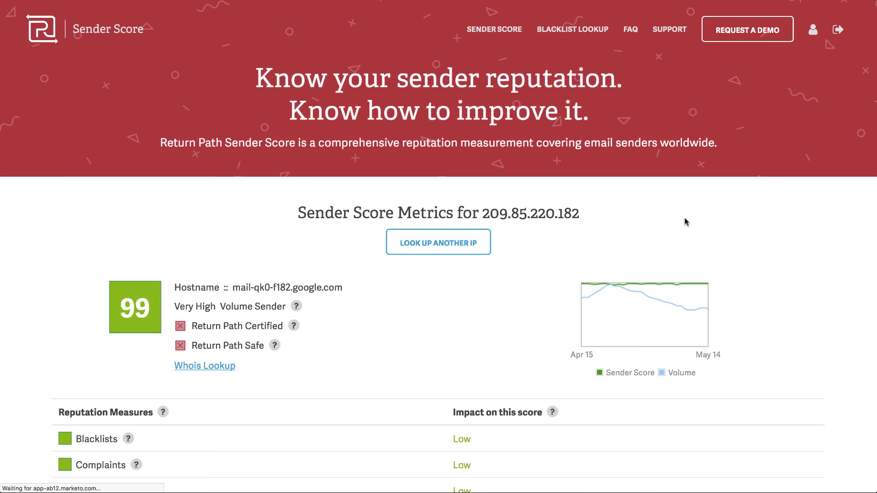
pyautogui.scroll(-2, 685, 222)
pyautogui.scroll(-2, 685, 223)
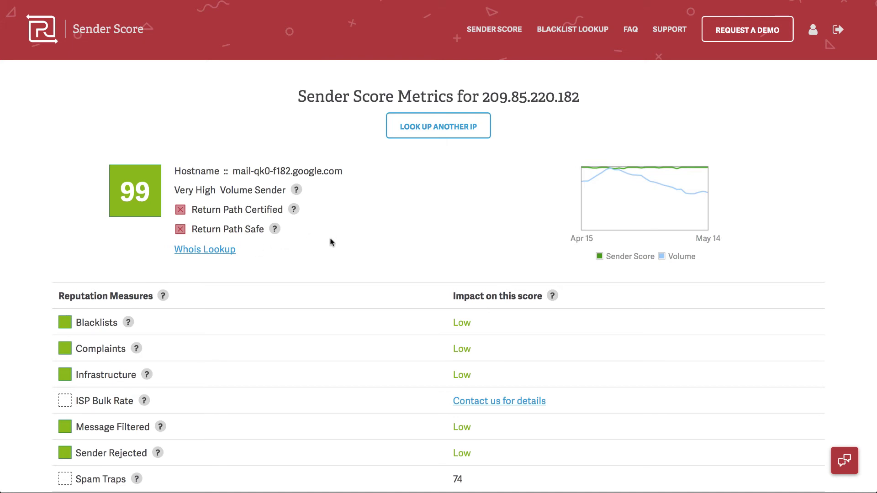
pyautogui.scroll(-3, 332, 241)
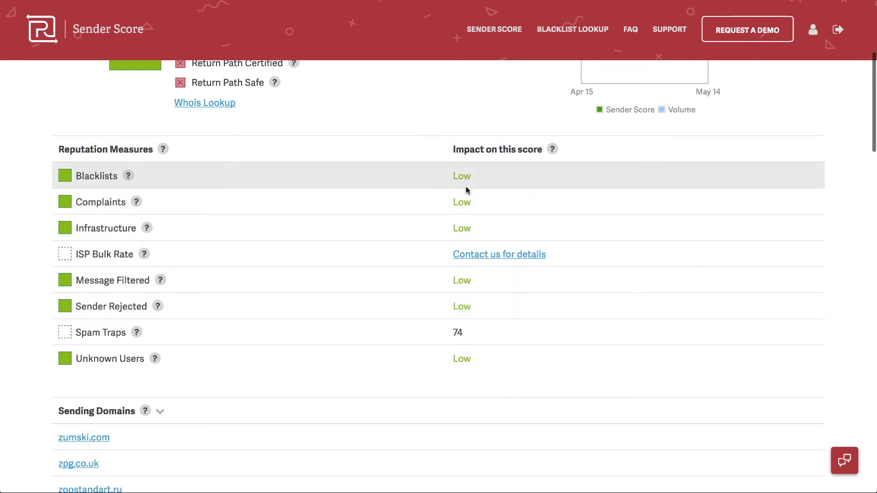
pyautogui.scroll(2, 463, 177)
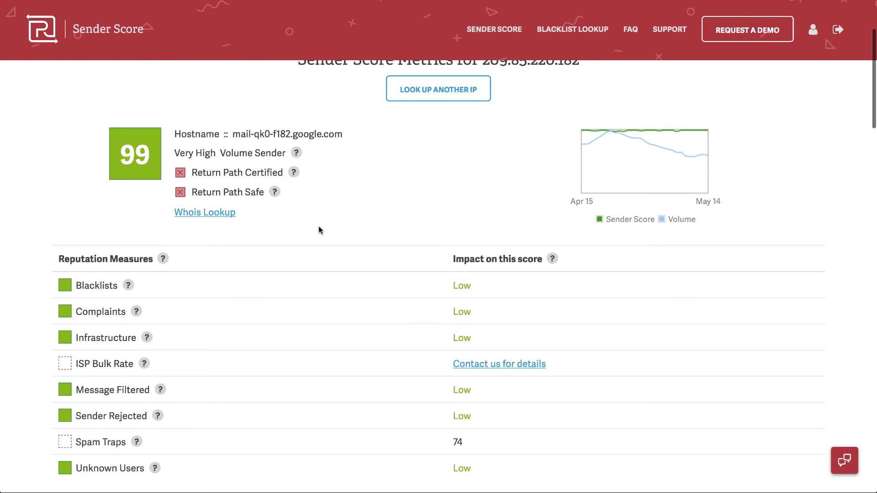
pyautogui.scroll(-1, 319, 229)
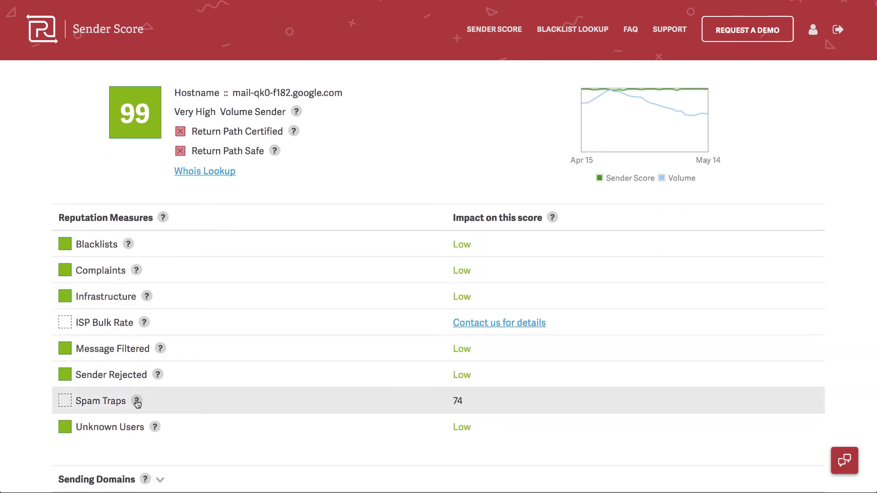
pyautogui.scroll(2, 151, 402)
pyautogui.scroll(-1, 152, 402)
pyautogui.scroll(-3, 202, 402)
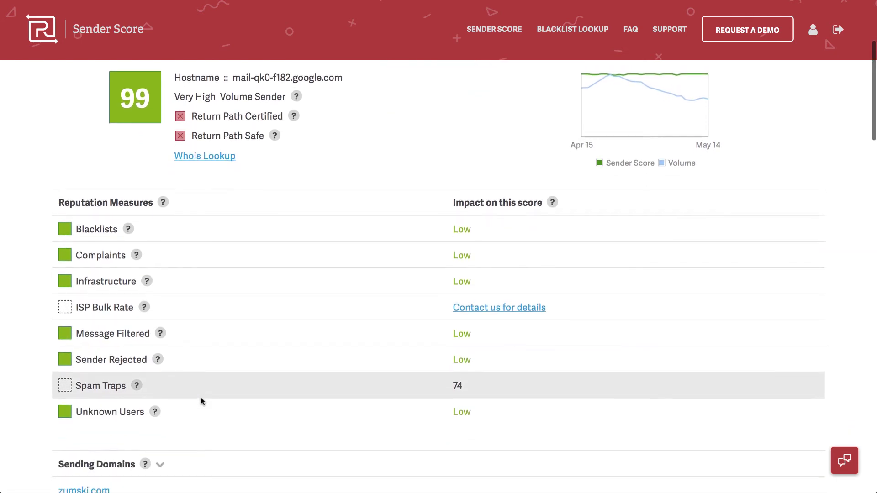
pyautogui.scroll(1, 203, 401)
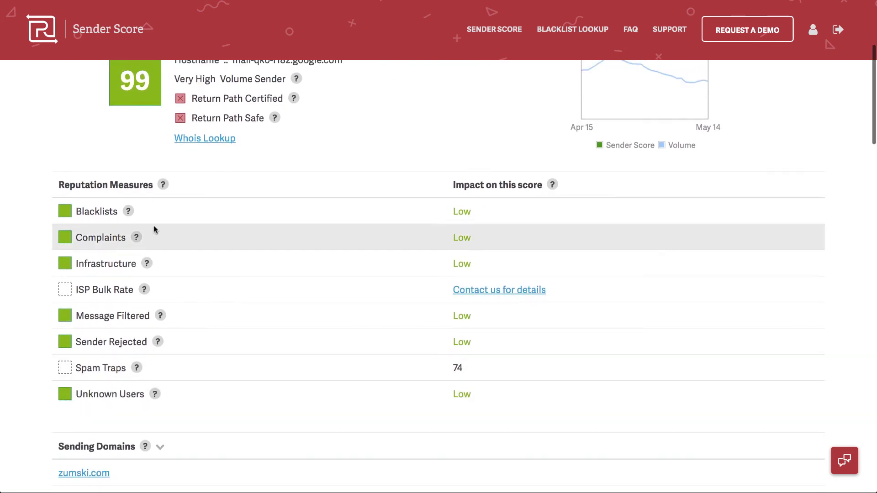
pyautogui.scroll(-10, 206, 368)
pyautogui.scroll(-1, 206, 369)
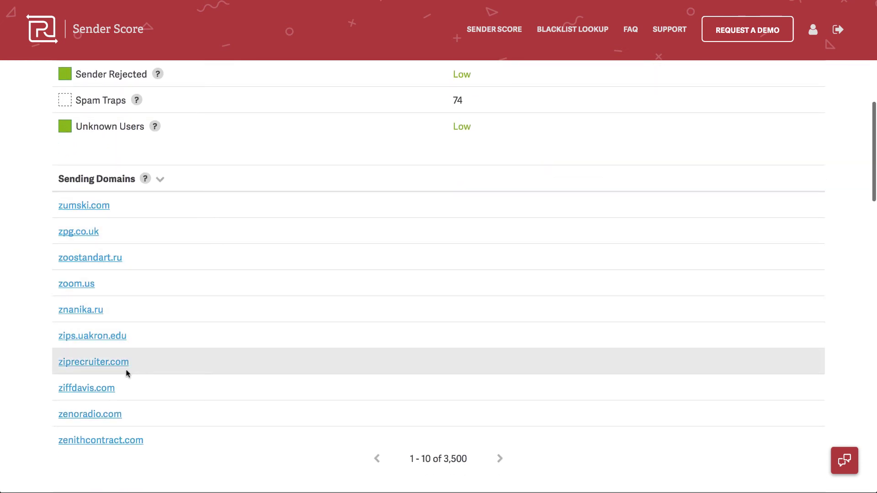
# Page the Sending Domains list forward three times to entries 31–40 of 3,500.
pyautogui.scroll(-1, 127, 371)
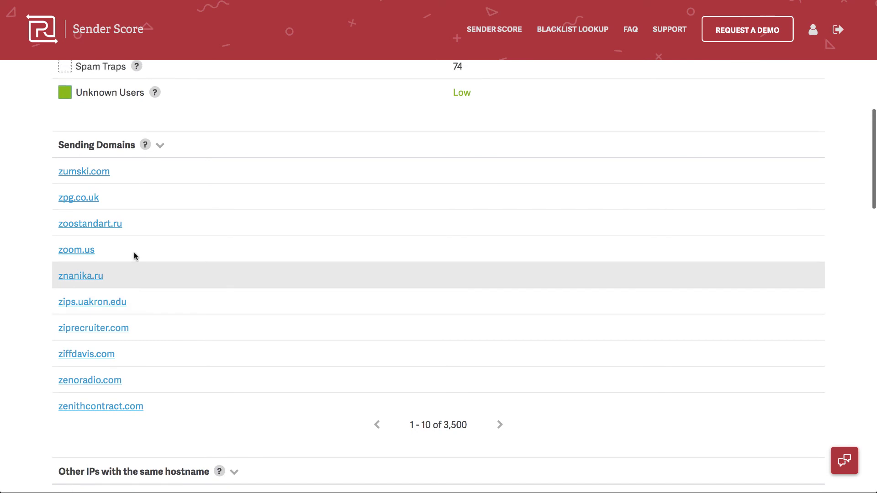
pyautogui.scroll(1, 124, 185)
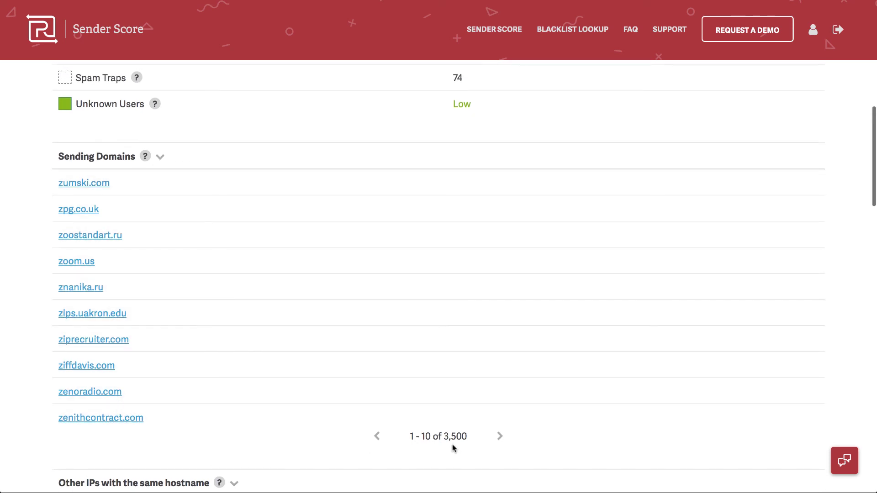
pyautogui.click(500, 438)
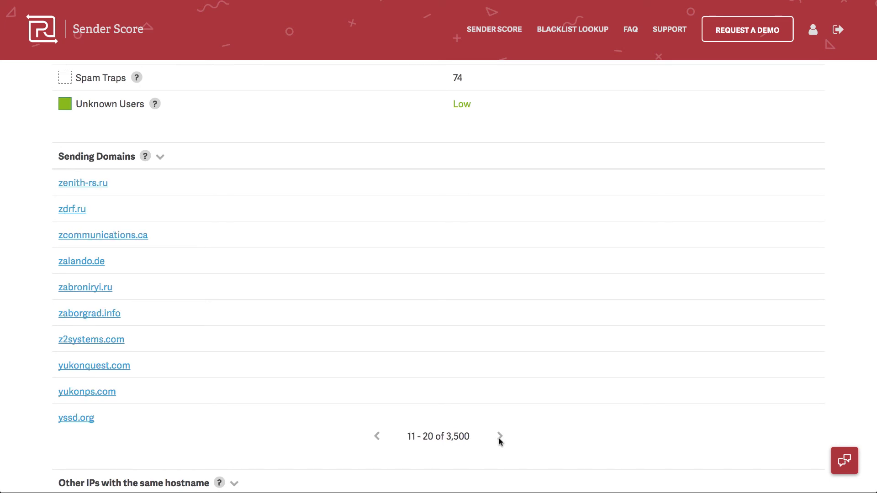
pyautogui.click(500, 437)
pyautogui.click(500, 437)
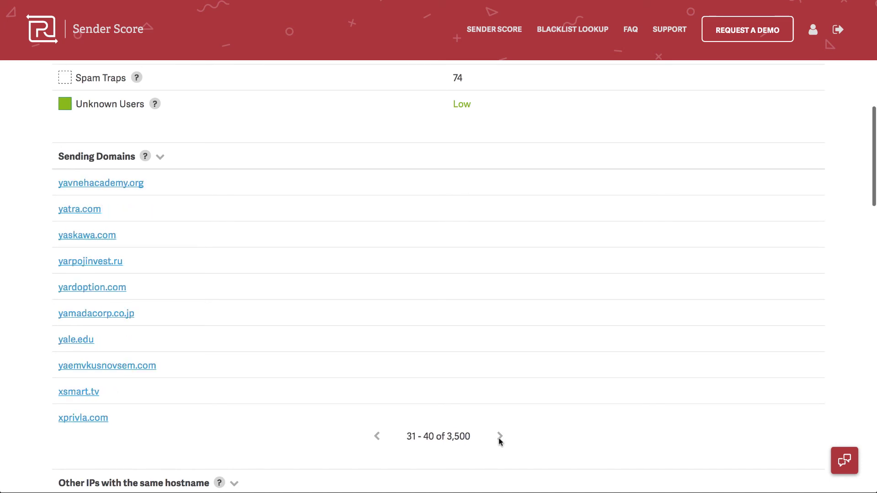
pyautogui.scroll(3, 462, 328)
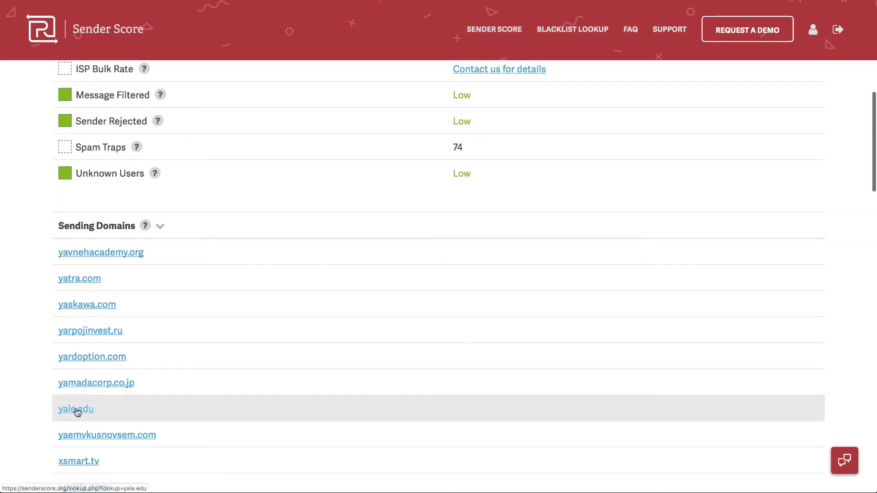
pyautogui.scroll(8, 211, 405)
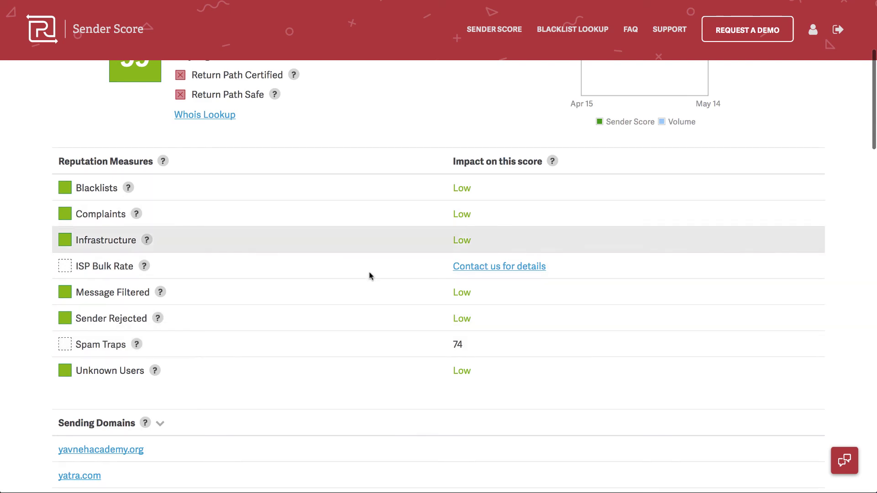
pyautogui.scroll(-20, 355, 347)
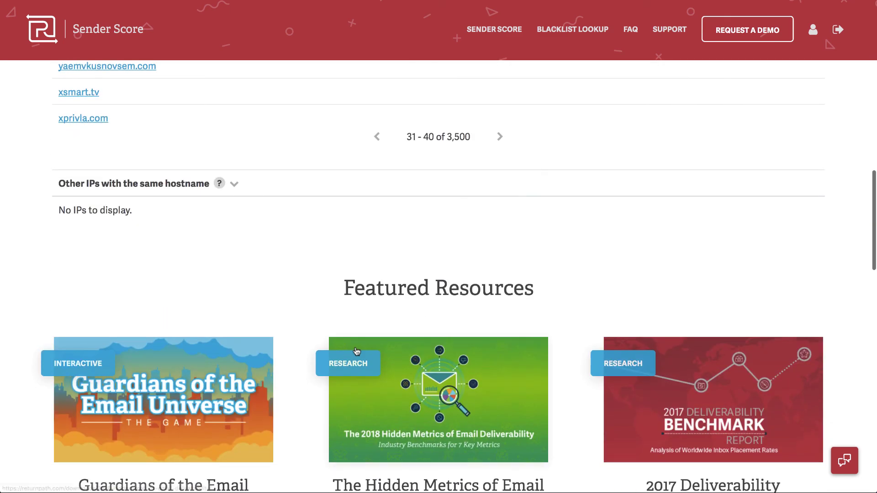
pyautogui.scroll(20, 357, 352)
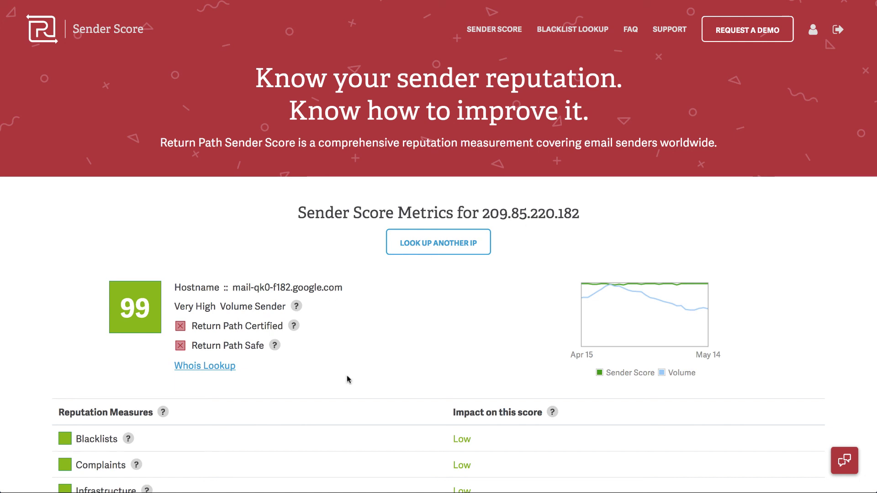
pyautogui.scroll(-2, 358, 393)
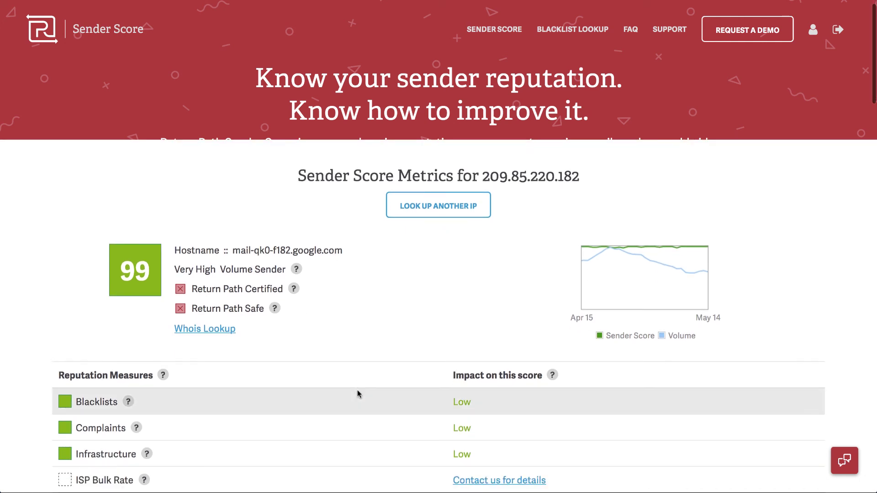